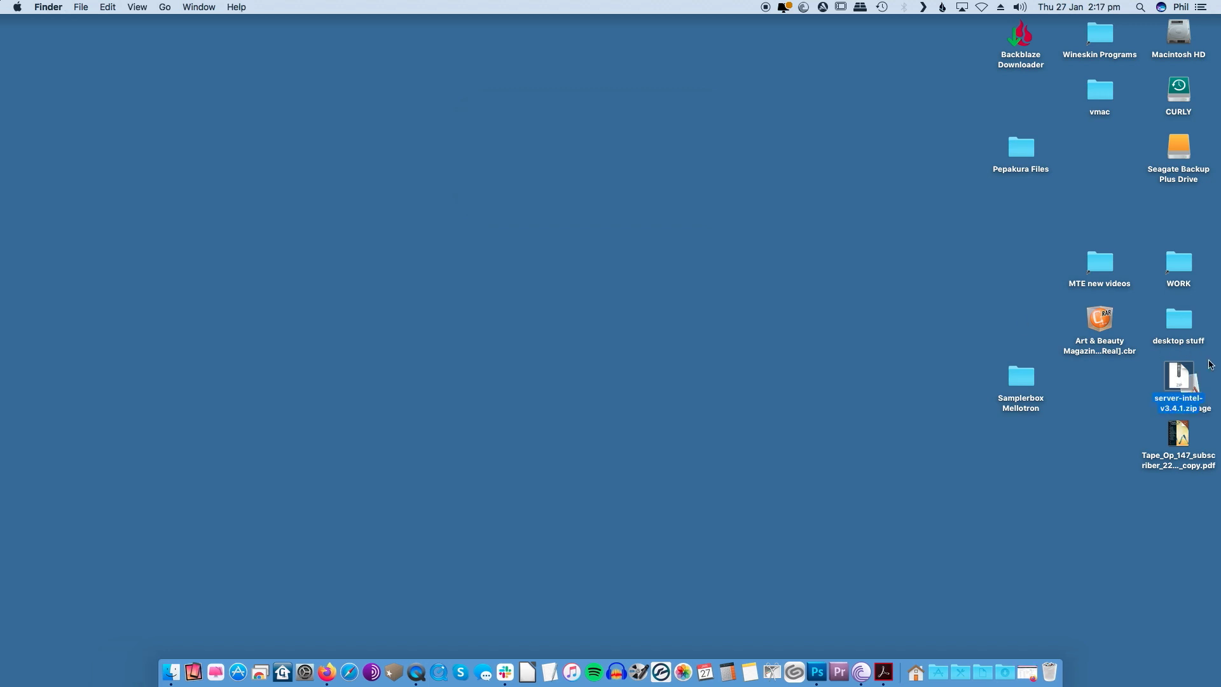
Step: Move the AirMessage app into the Applications folder and open that folder in Finder
left_click_drag(1194, 380, 951, 266)
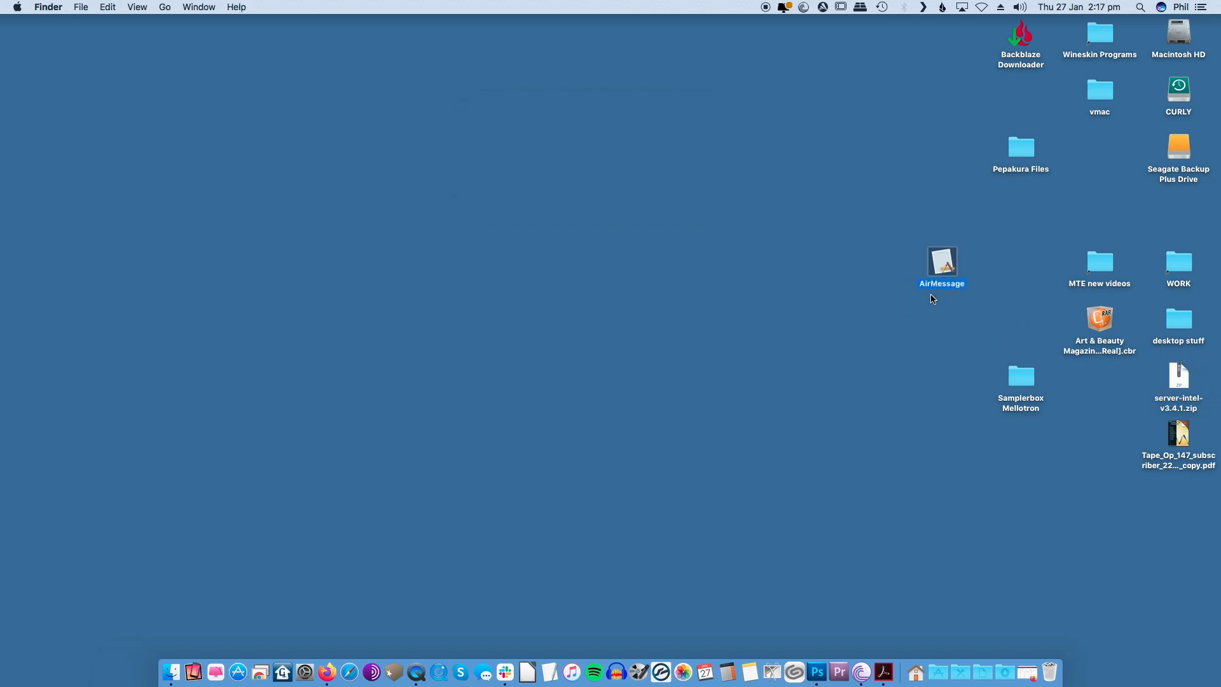
left_click(937, 656)
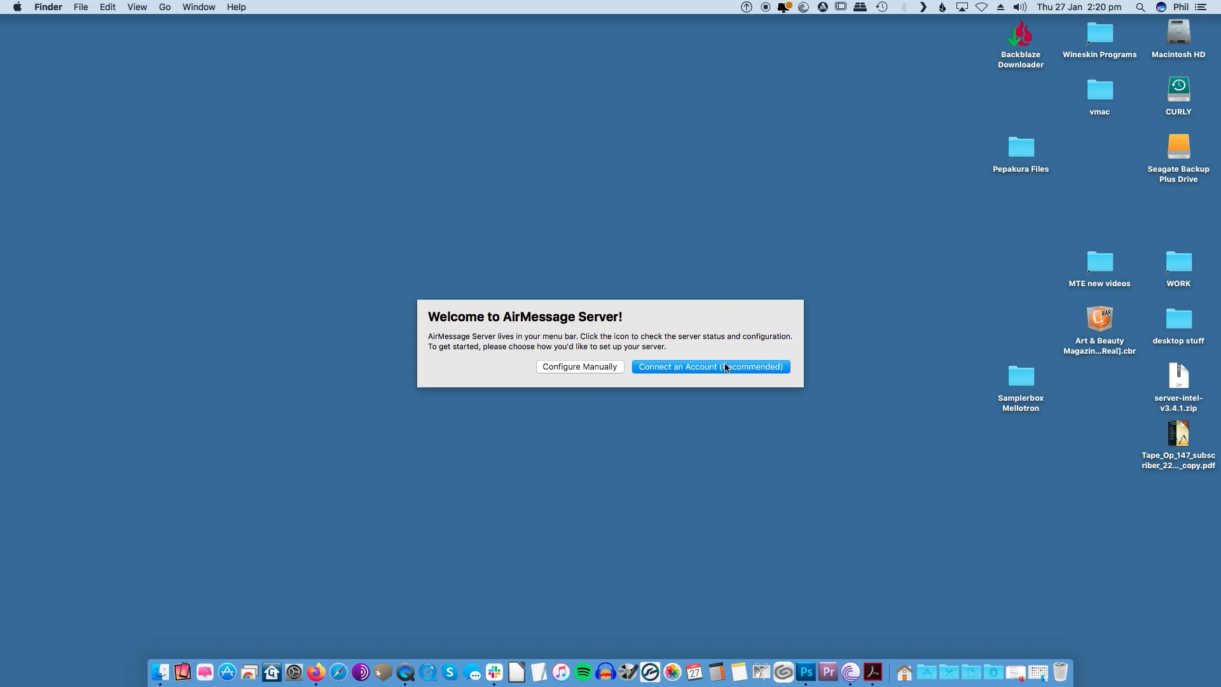
Step: Connect AirMessage Server to a Google account by entering the account's email and password
left_click(716, 368)
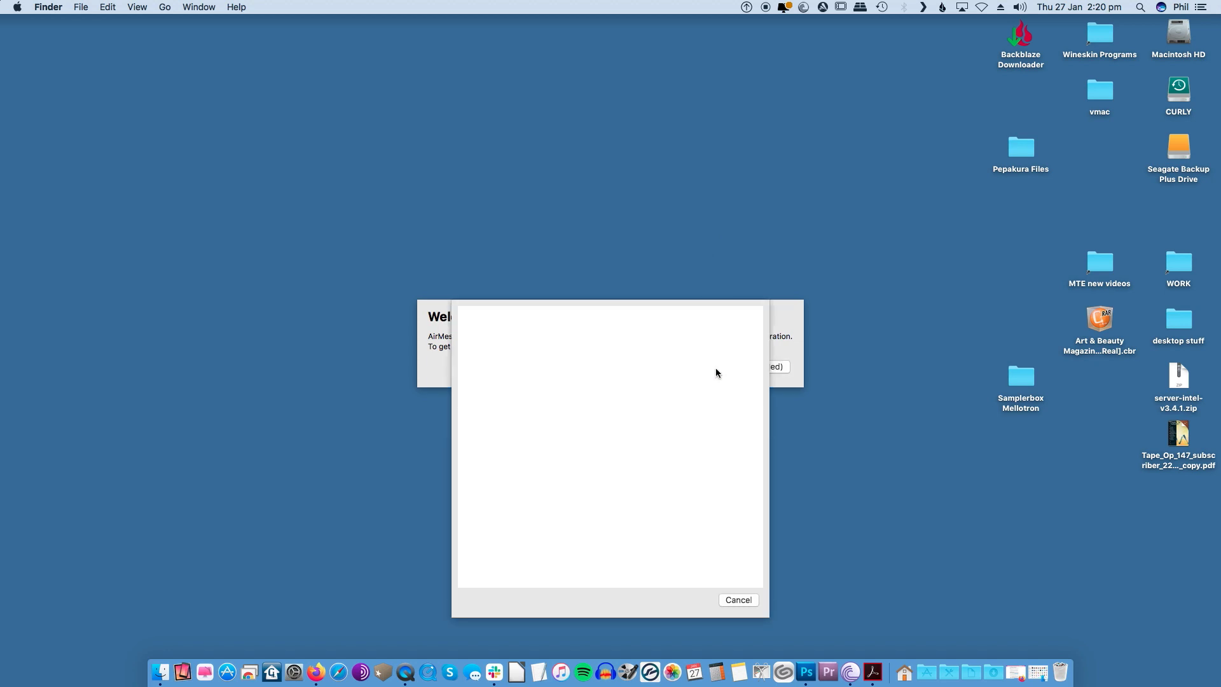
left_click(607, 493)
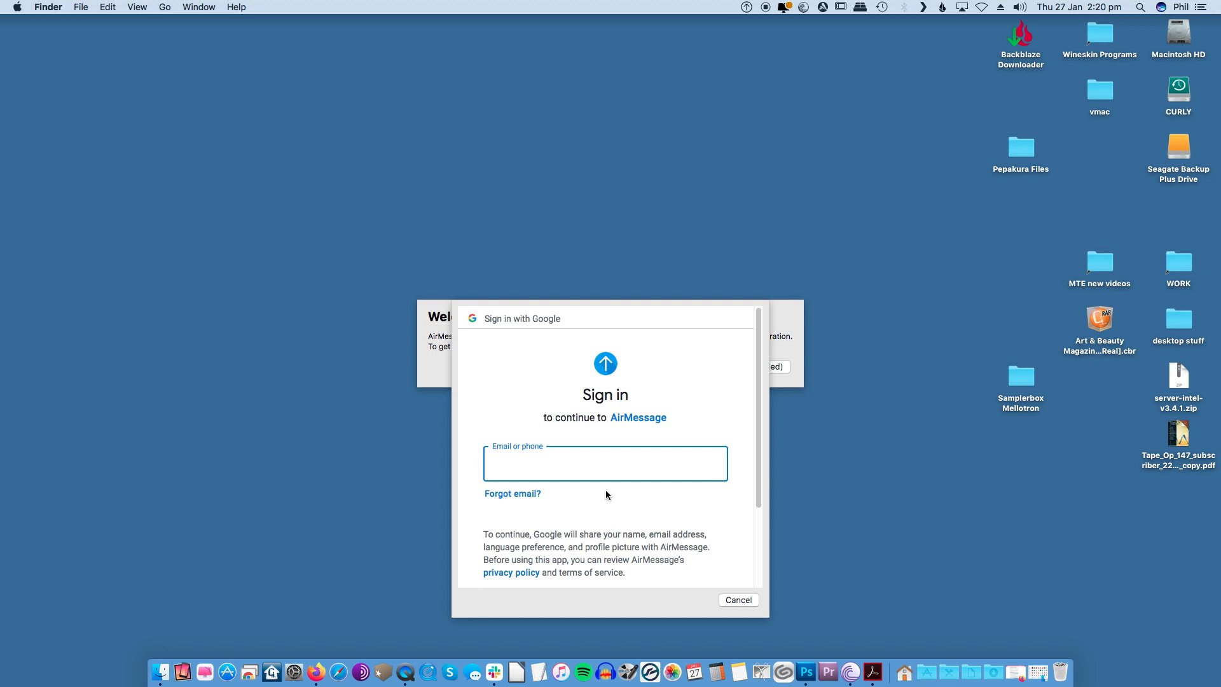
type("[blurred email]")
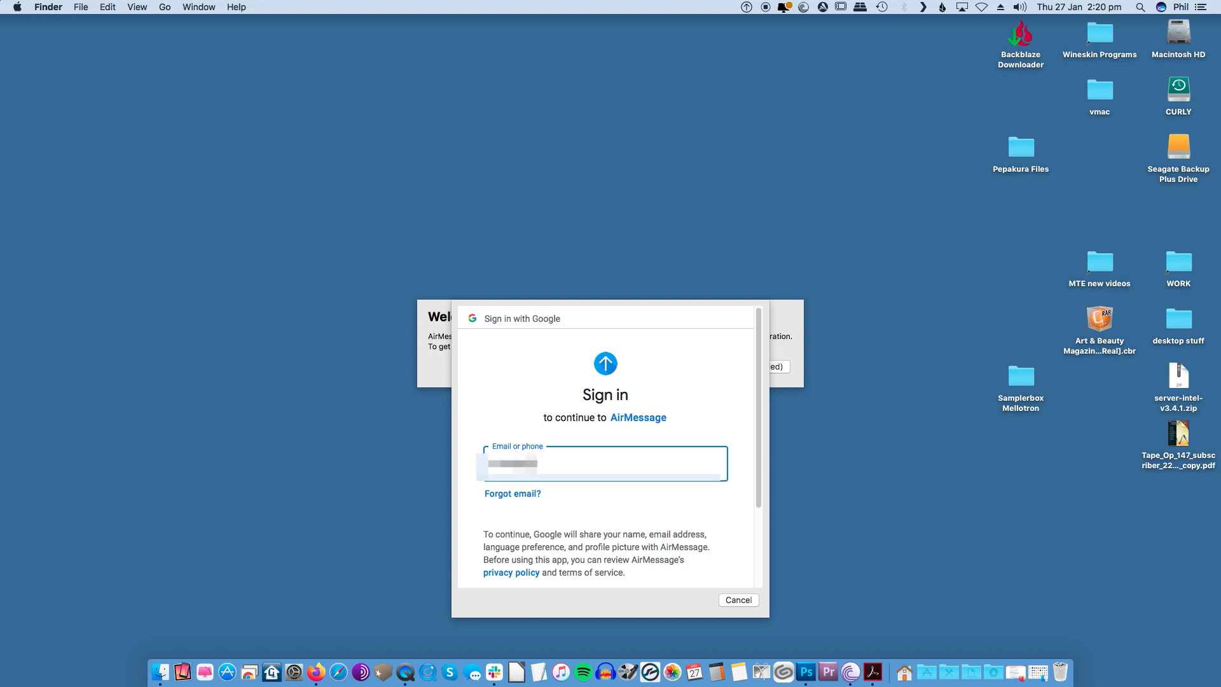
type("[blurred]")
key("Return")
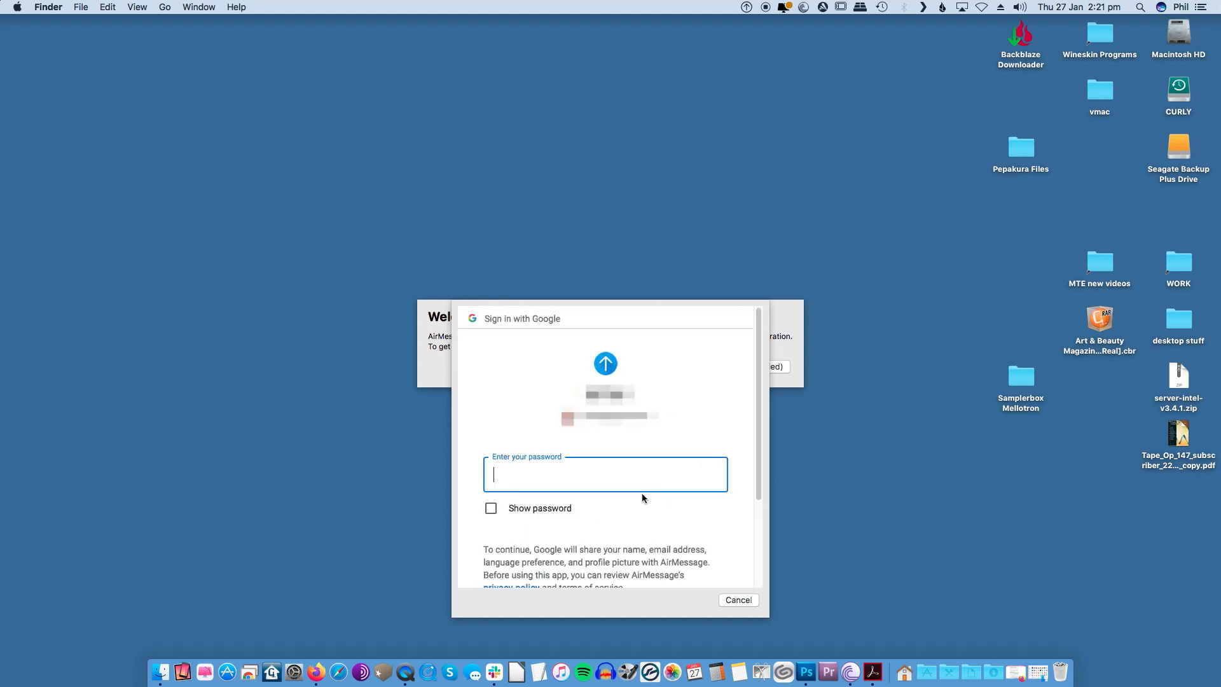
type("[masked]")
key("Return")
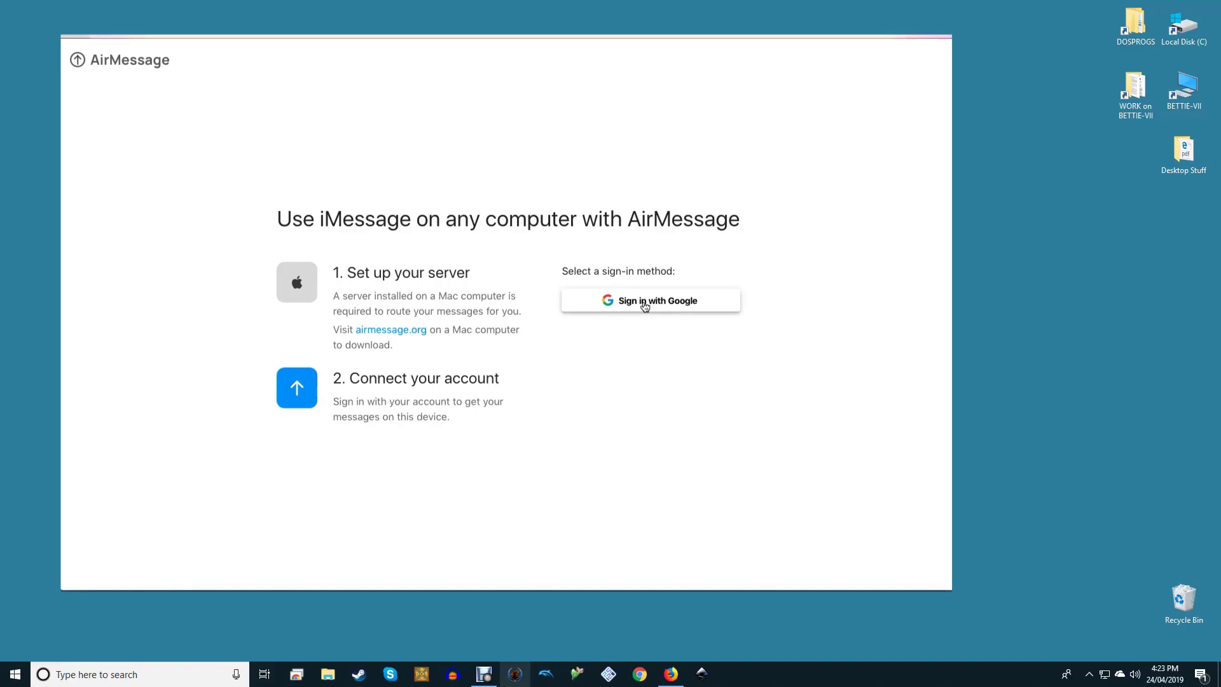
Step: Sign the Windows AirMessage web client in with the Google account to load the Mac's conversations
left_click(644, 305)
left_click(470, 334)
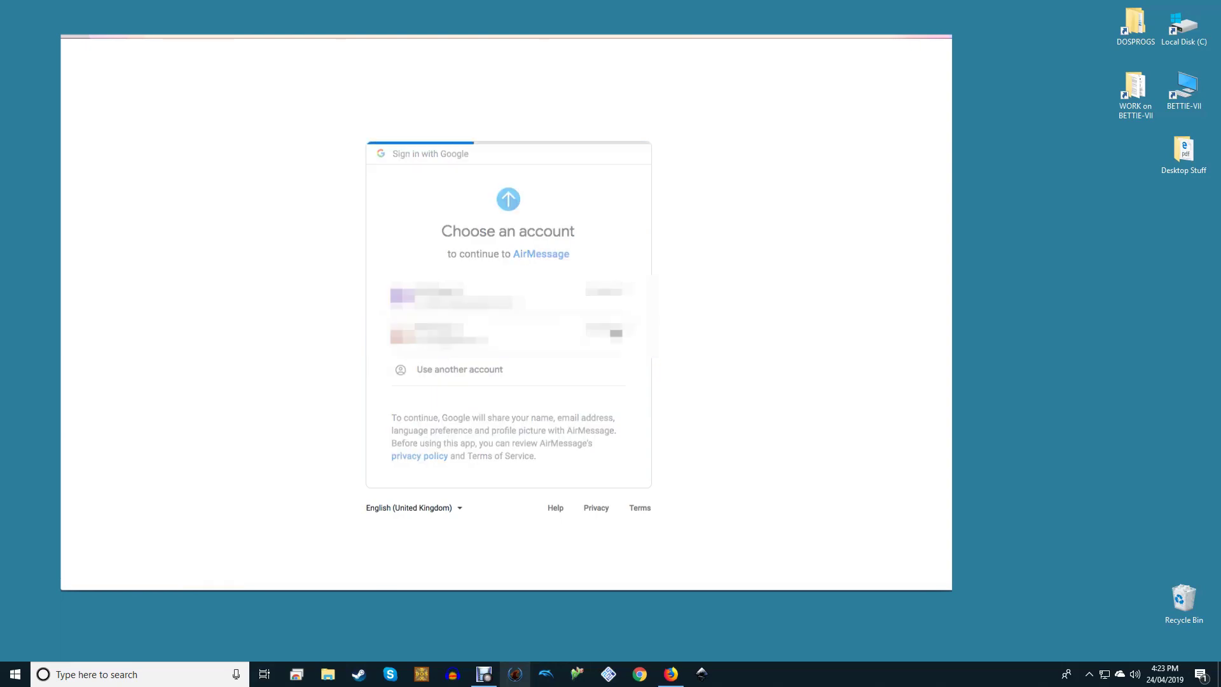
key("Return")
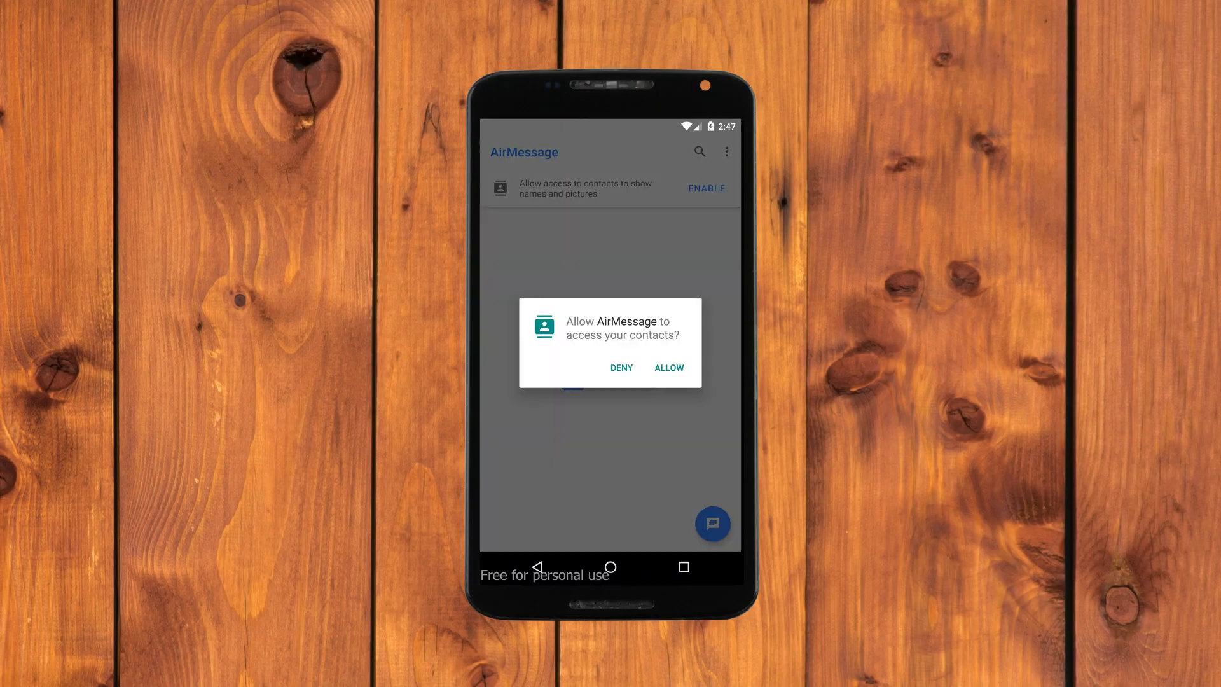
Step: Open a group conversation's iMessage thread in the AirMessage Android app
left_click(611, 238)
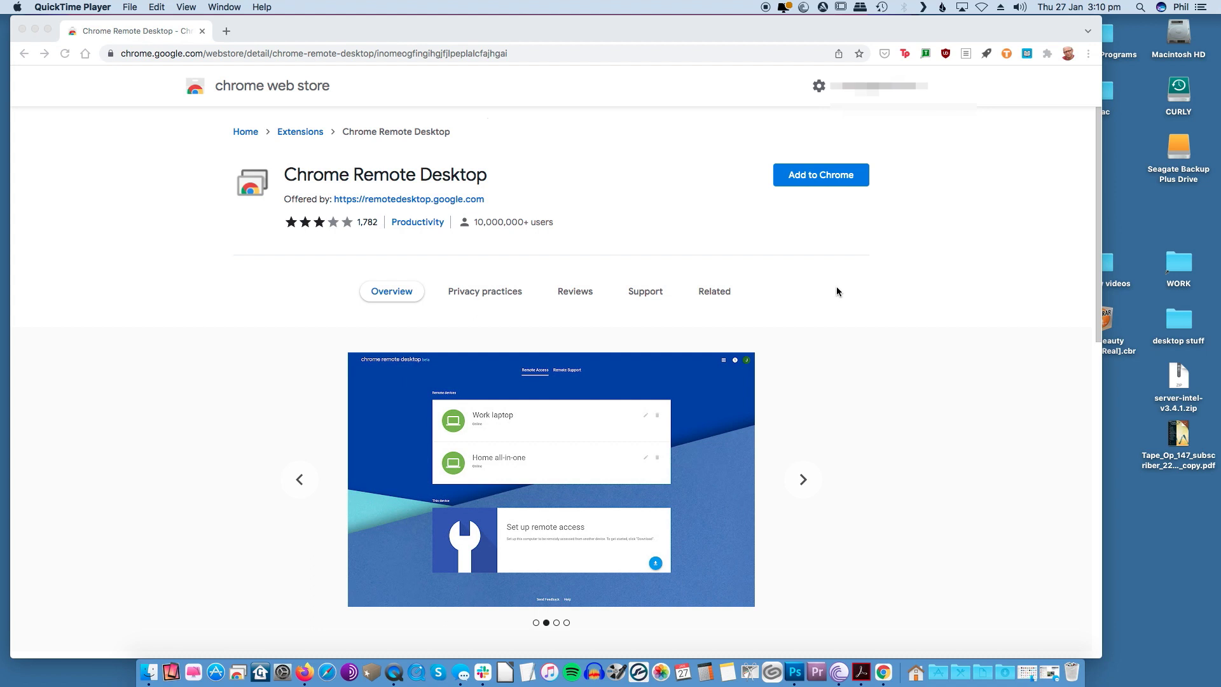
Step: Add the Chrome Remote Desktop extension from its Chrome Web Store page and confirm it
scroll(837, 286, "down", 10)
scroll(835, 281, "up", 8)
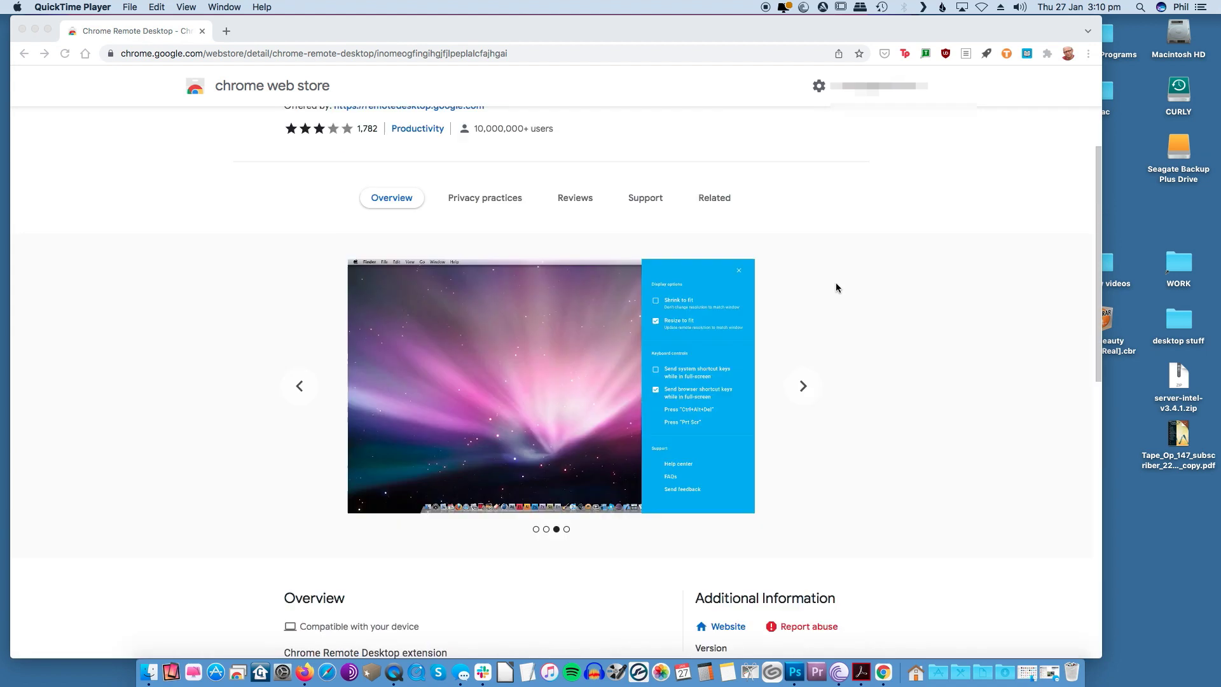
scroll(835, 284, "up", 3)
left_click(817, 180)
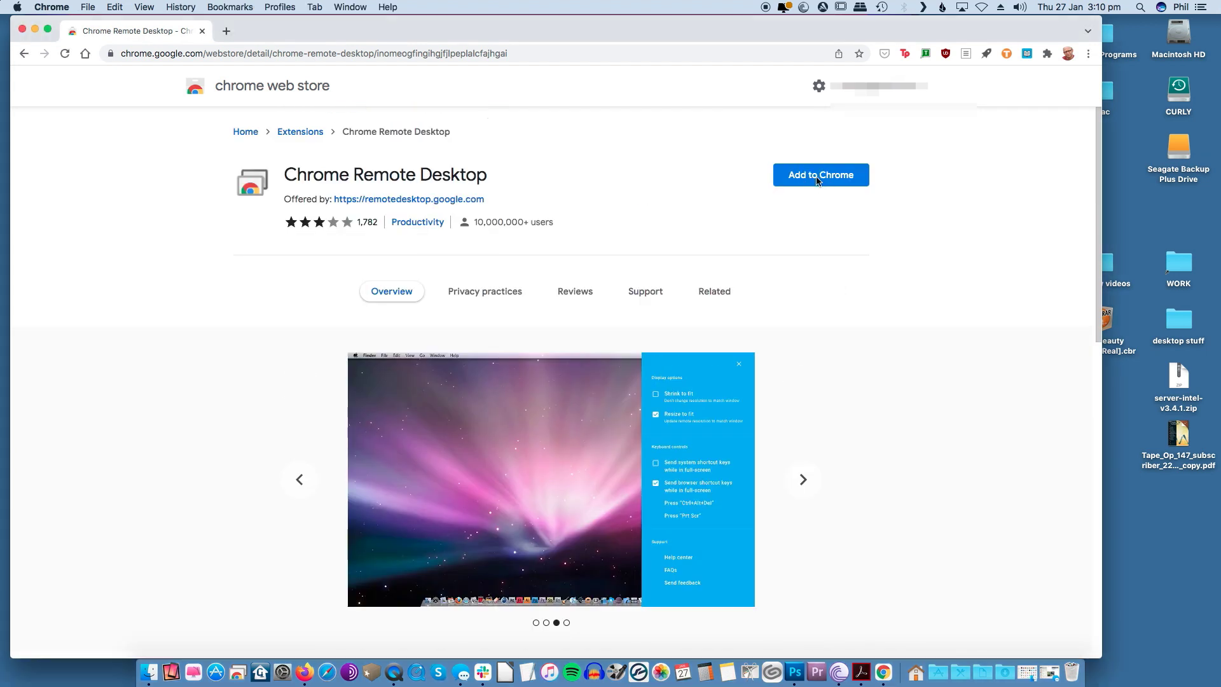
left_click(818, 178)
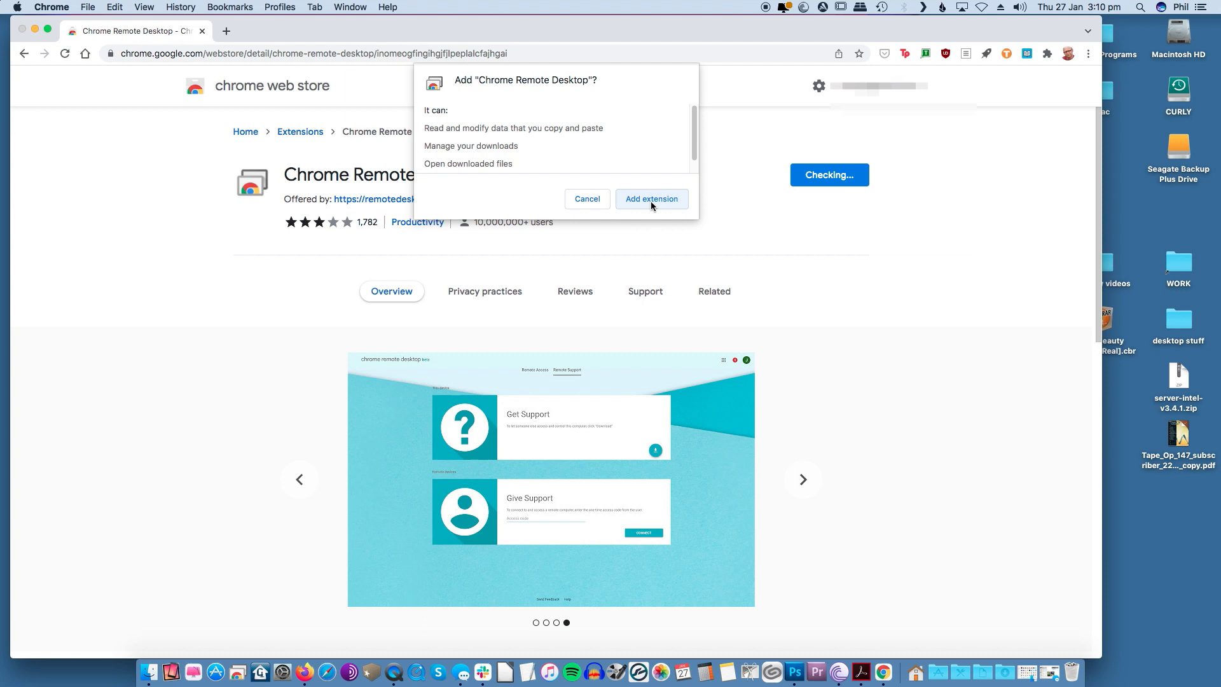
left_click(650, 202)
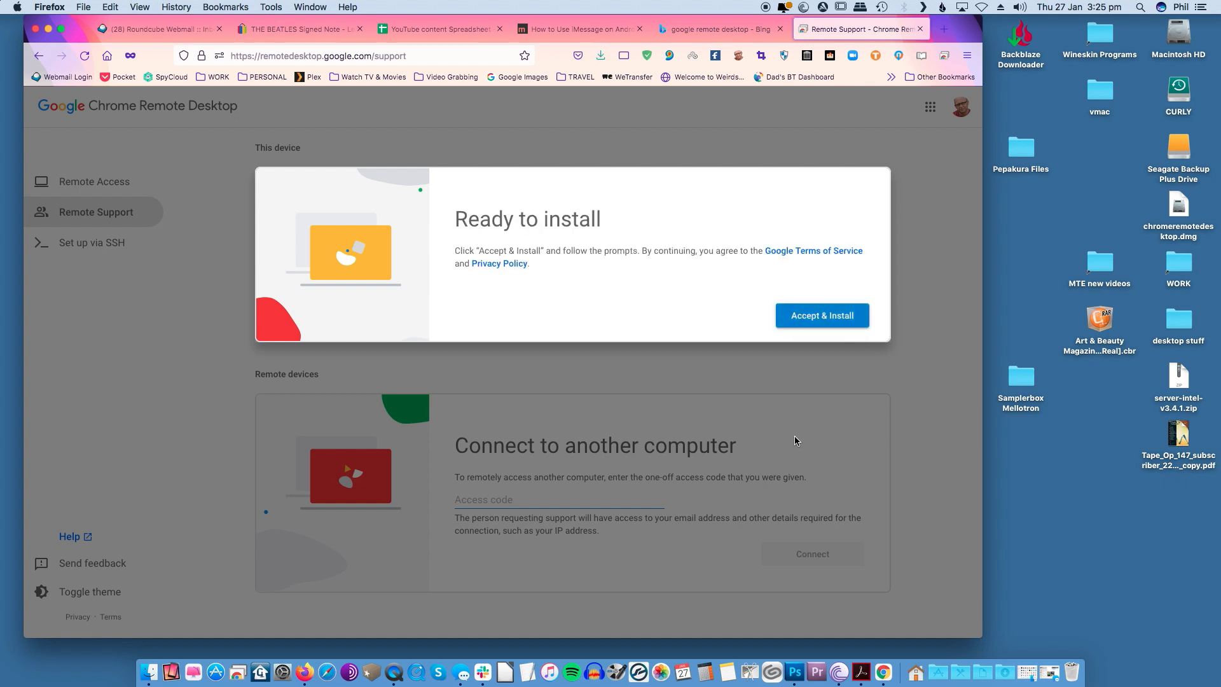
Step: Accept the install terms and select chromeremotedesktop.dmg in the Desktop folder
left_click(828, 320)
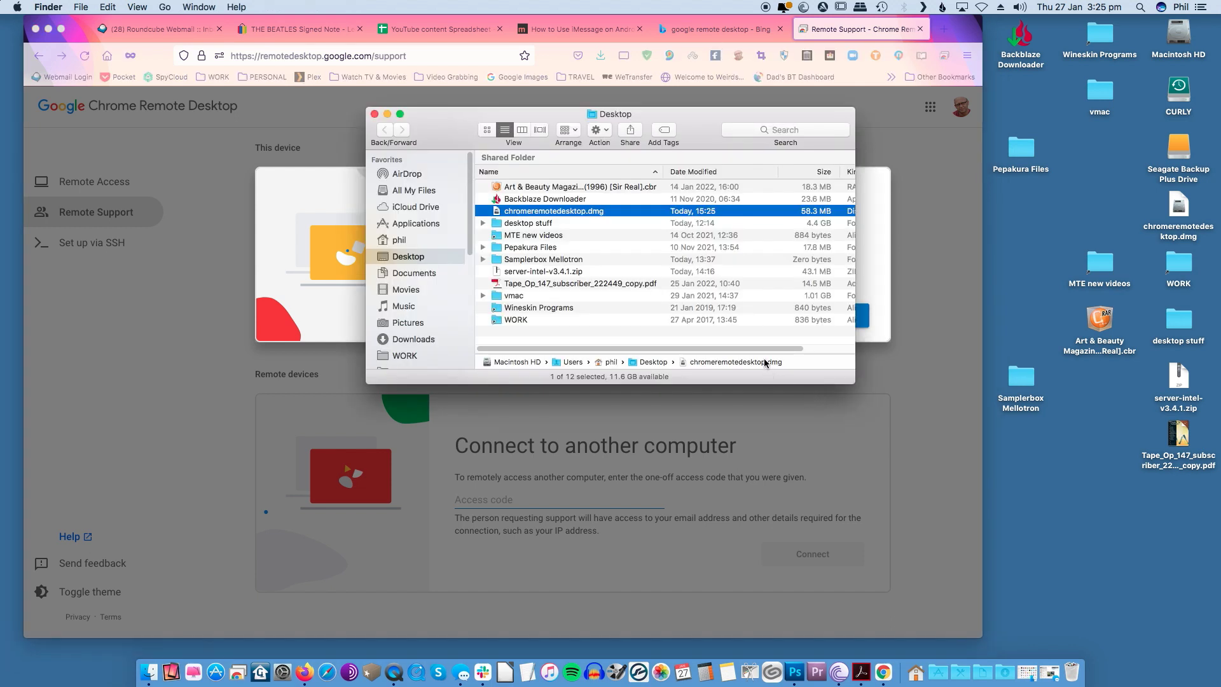
left_click(574, 213)
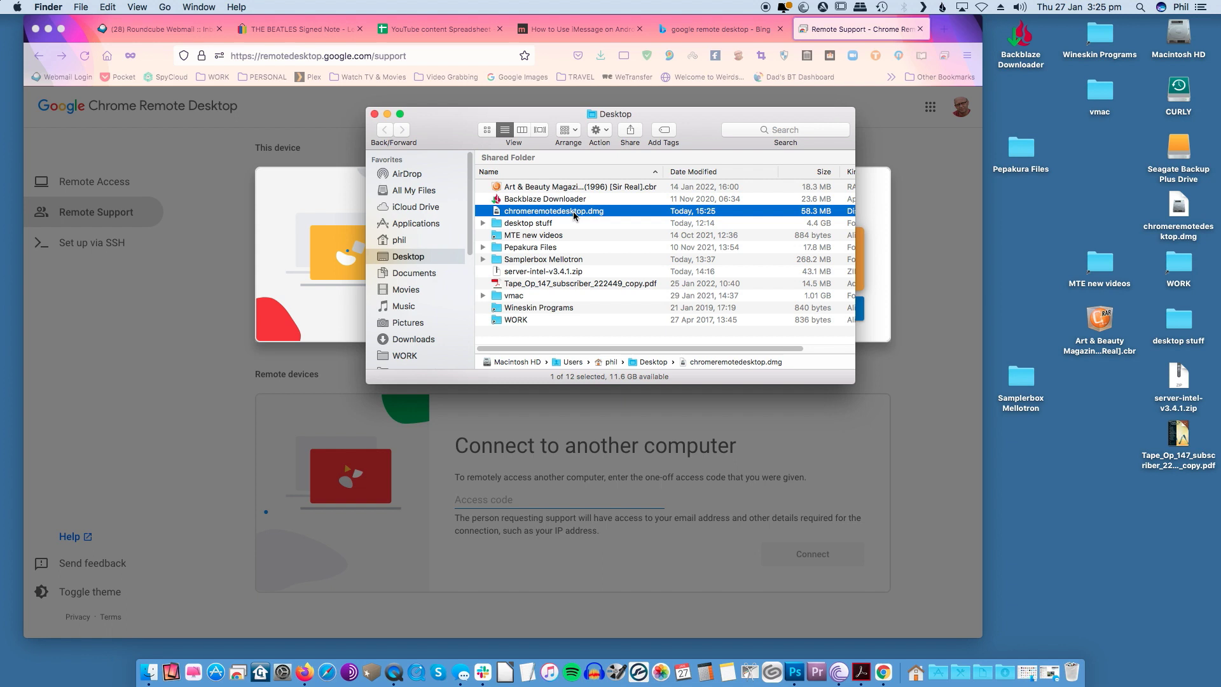
Step: Run the installer disk image and name the computer 'Game PC Windows'
double_click(574, 213)
left_click(395, 118)
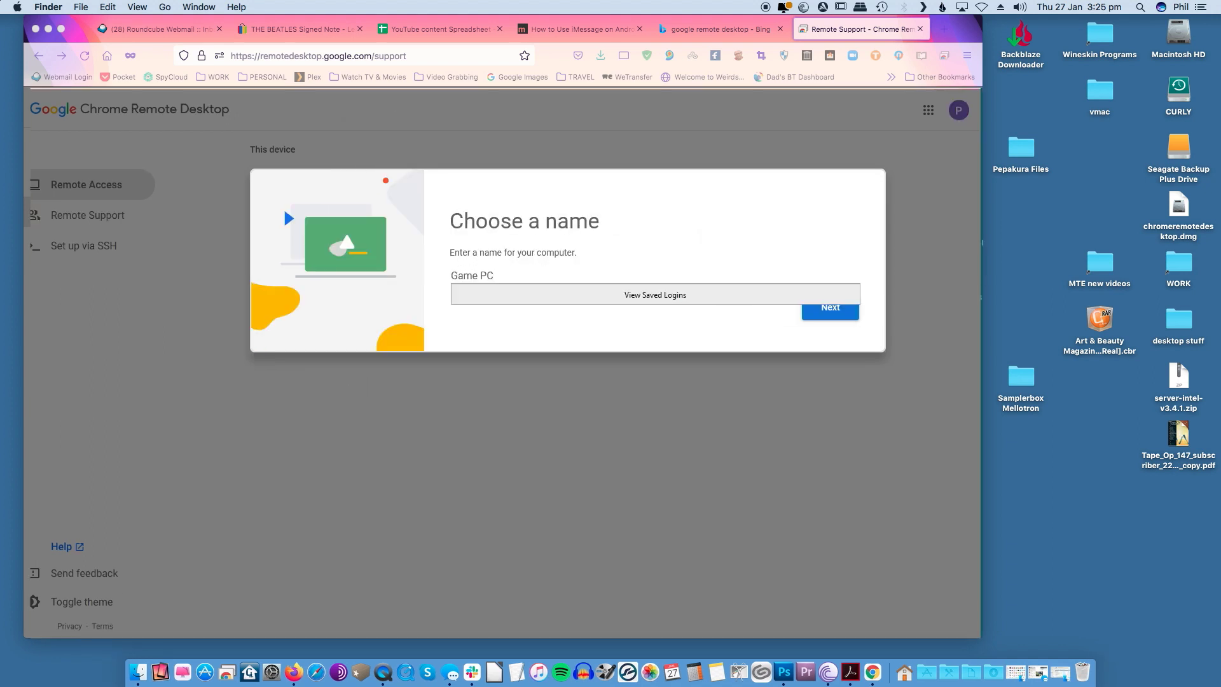
type("Windows")
key("Return")
Step: Set a six-digit PIN, entered twice, and start remote access
type("123")
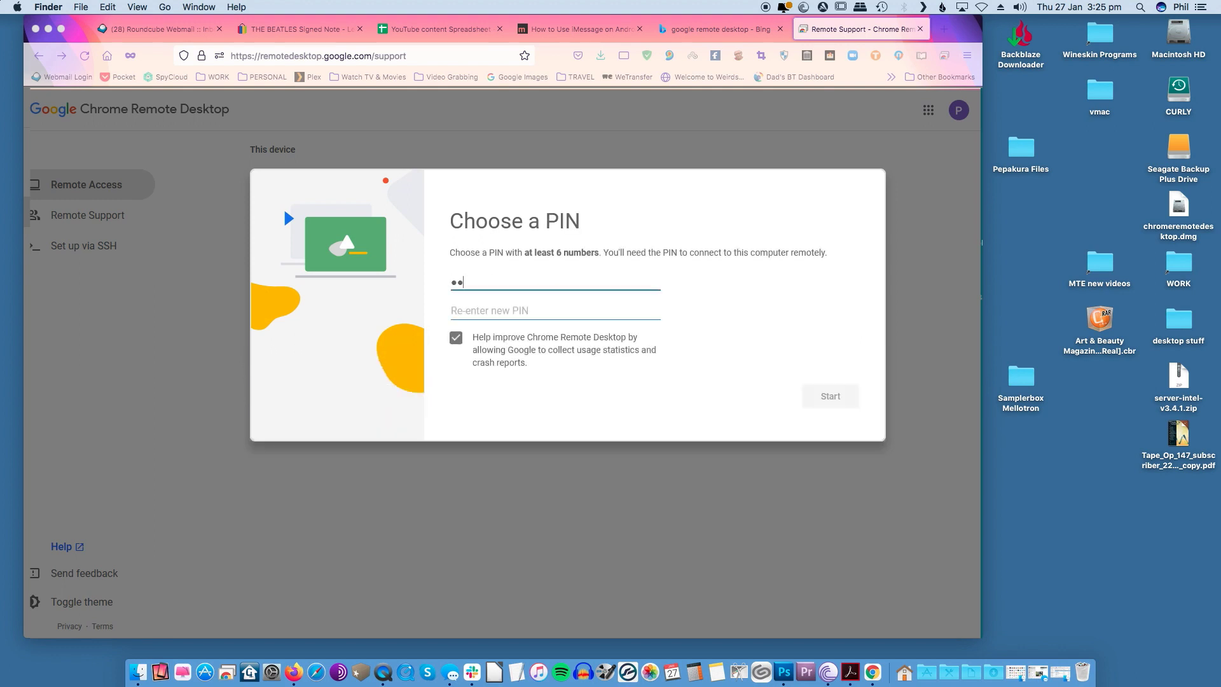
type("456")
key("Tab")
type("123")
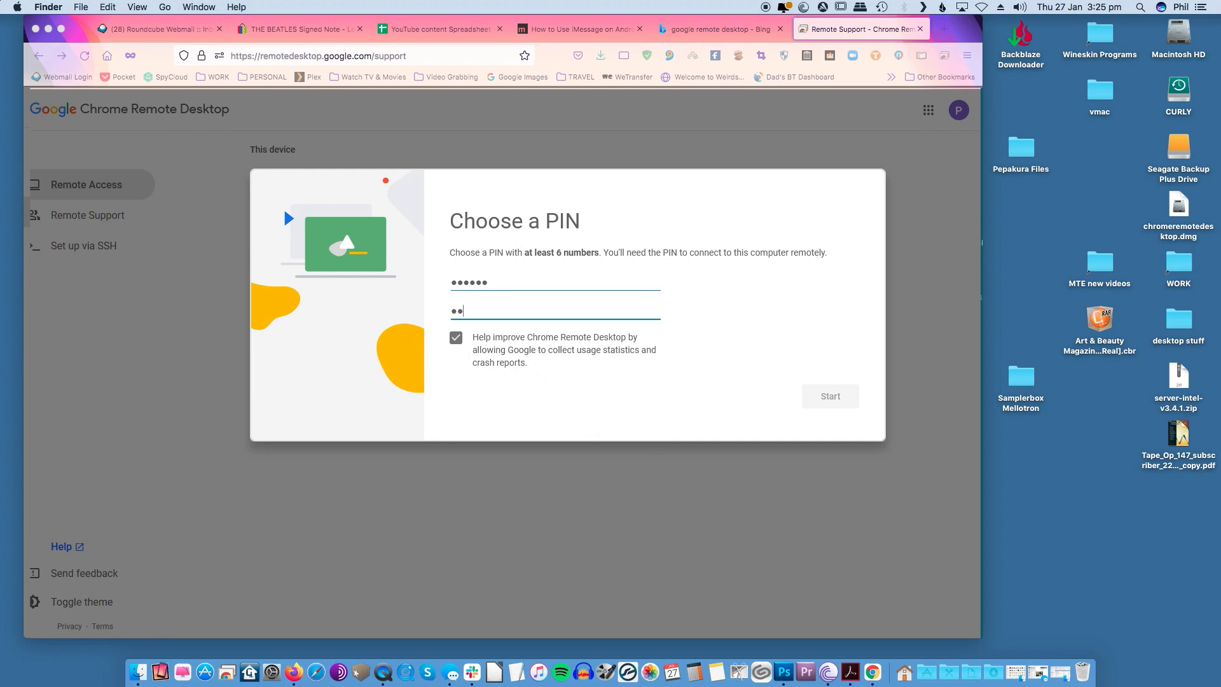
type("456")
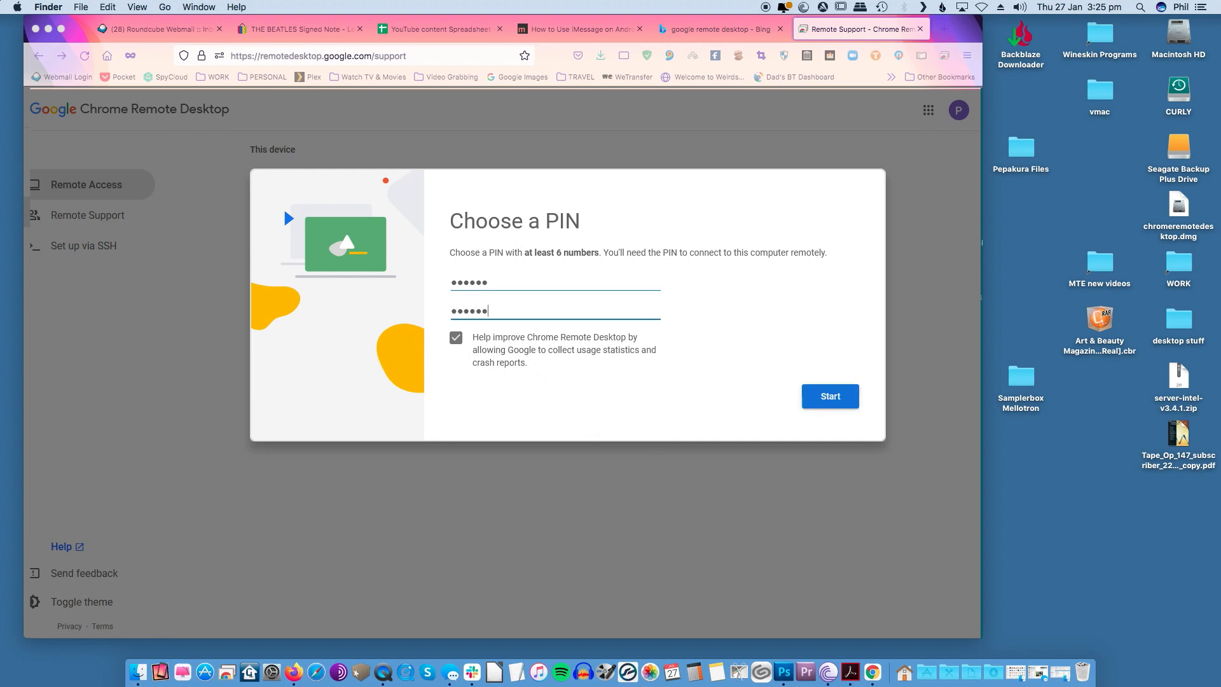
key("Return")
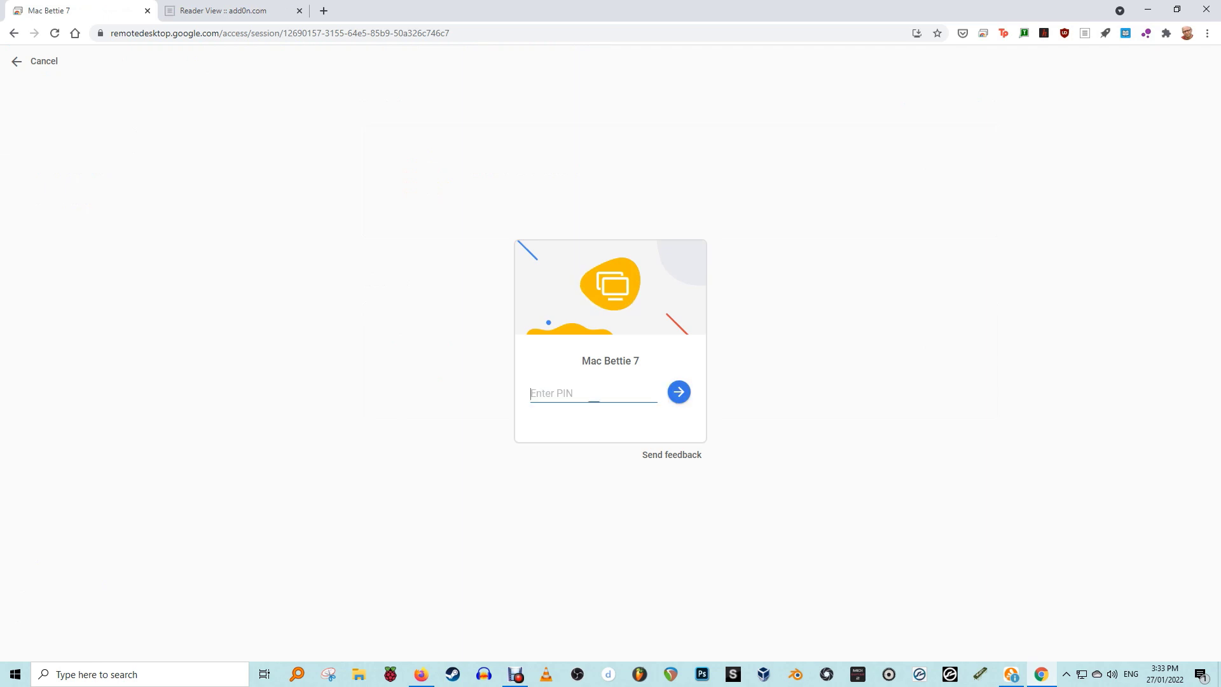
Step: Connect to Mac Bettie 7 with its PIN, close the Reader View tab, and go full-screen
type("••••••")
key("Return")
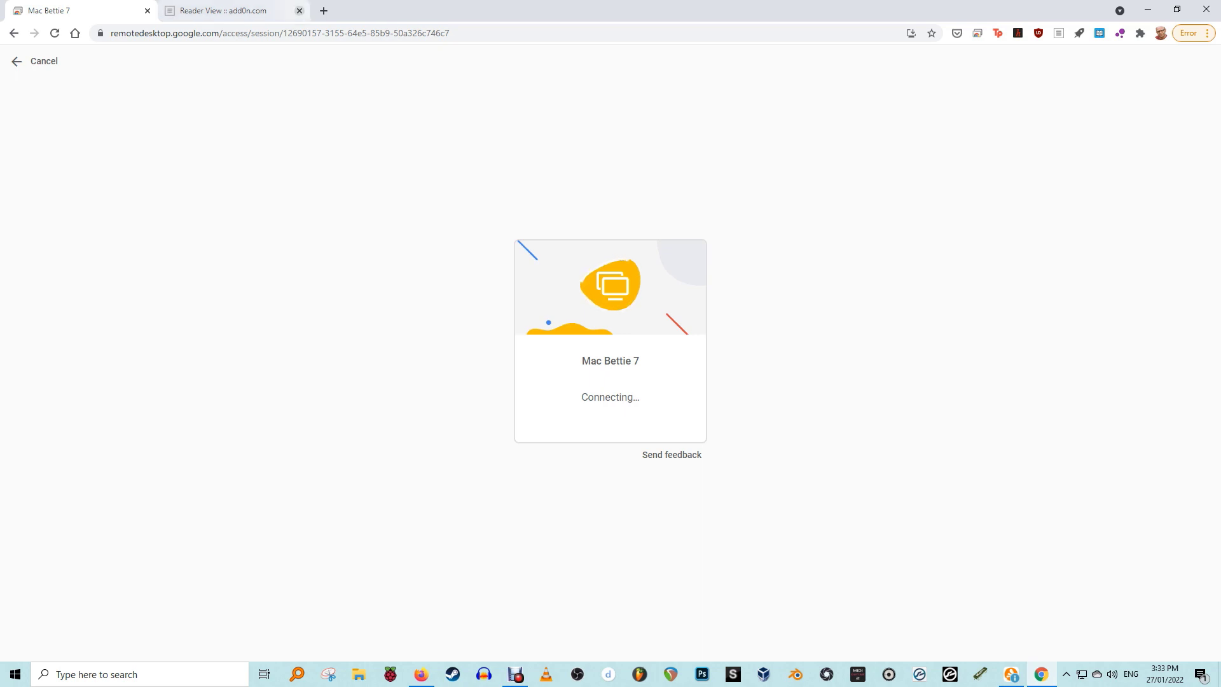
left_click(299, 11)
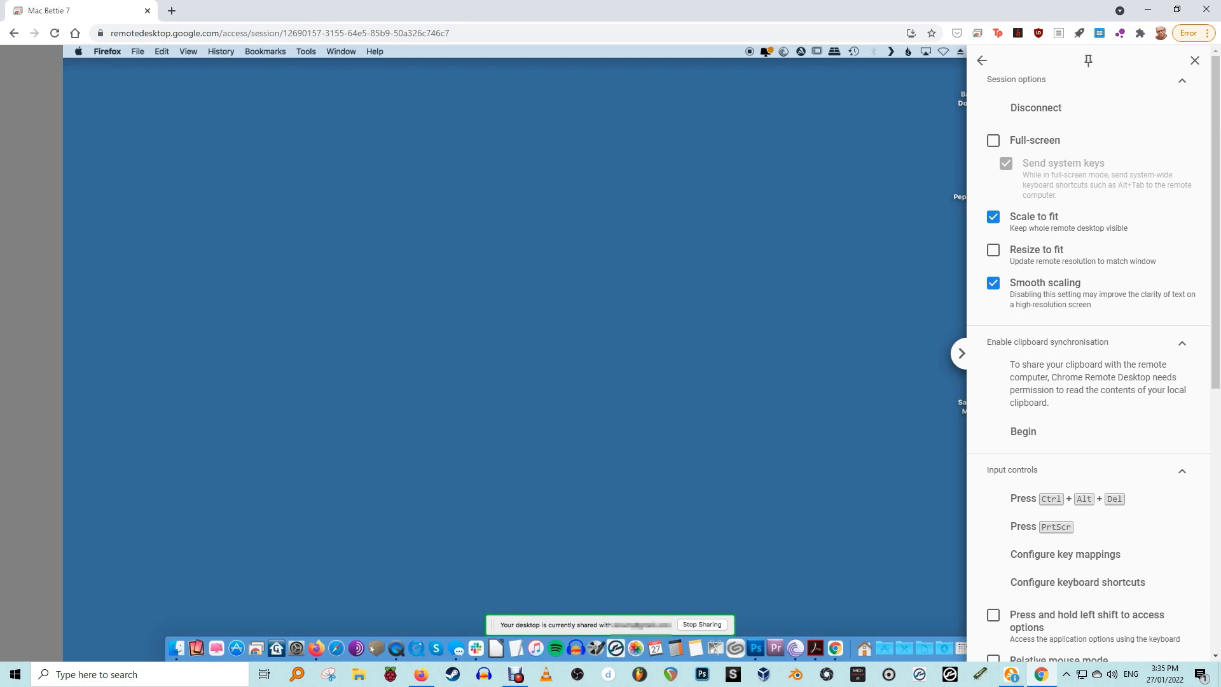
left_click(993, 140)
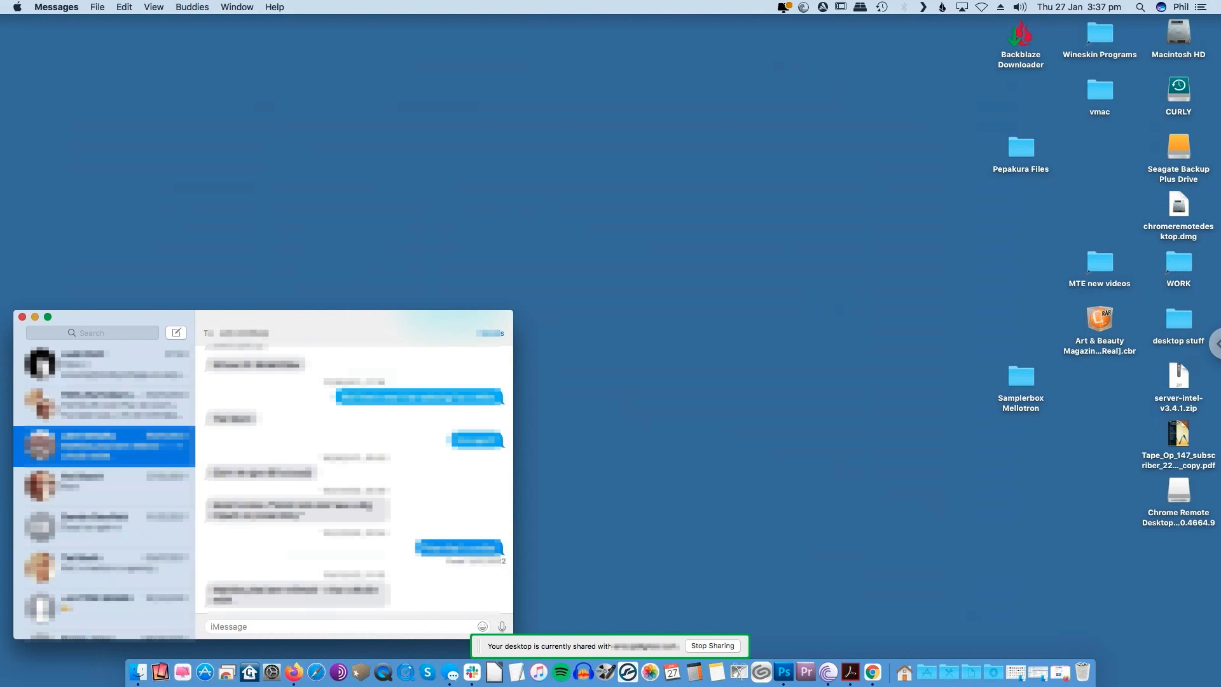
Step: Browse the fourth, fifth and sixth conversations in the remote Mac's Messages sidebar
left_click(102, 486)
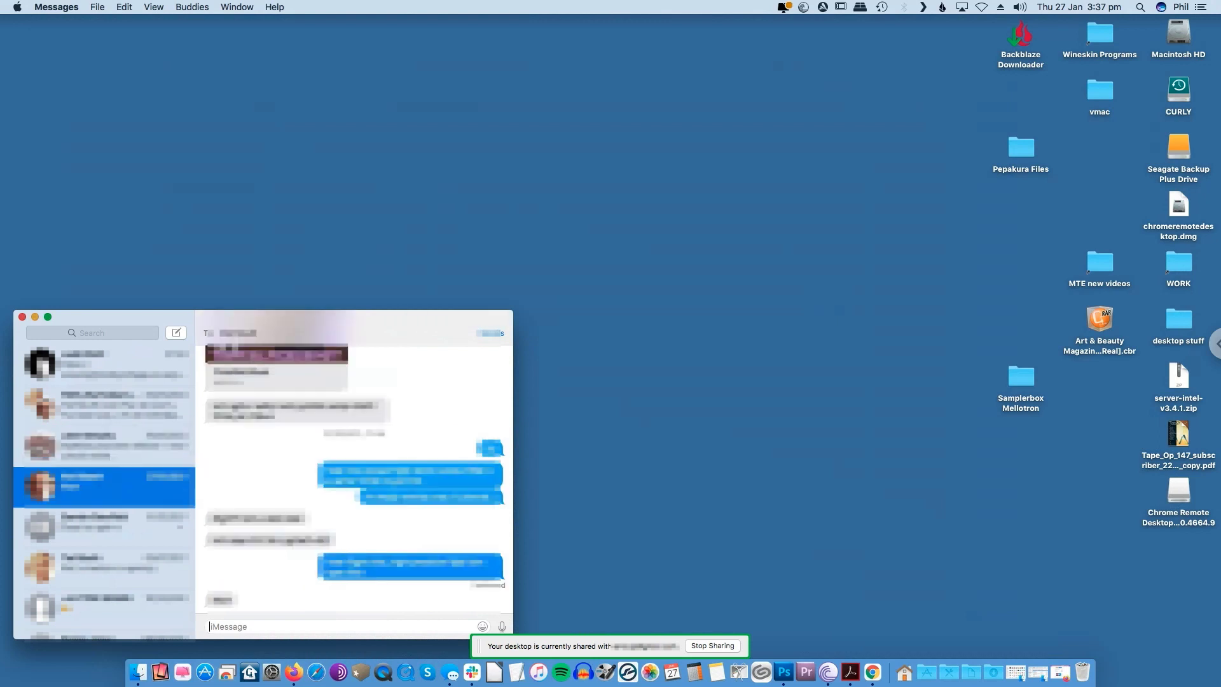
left_click(102, 527)
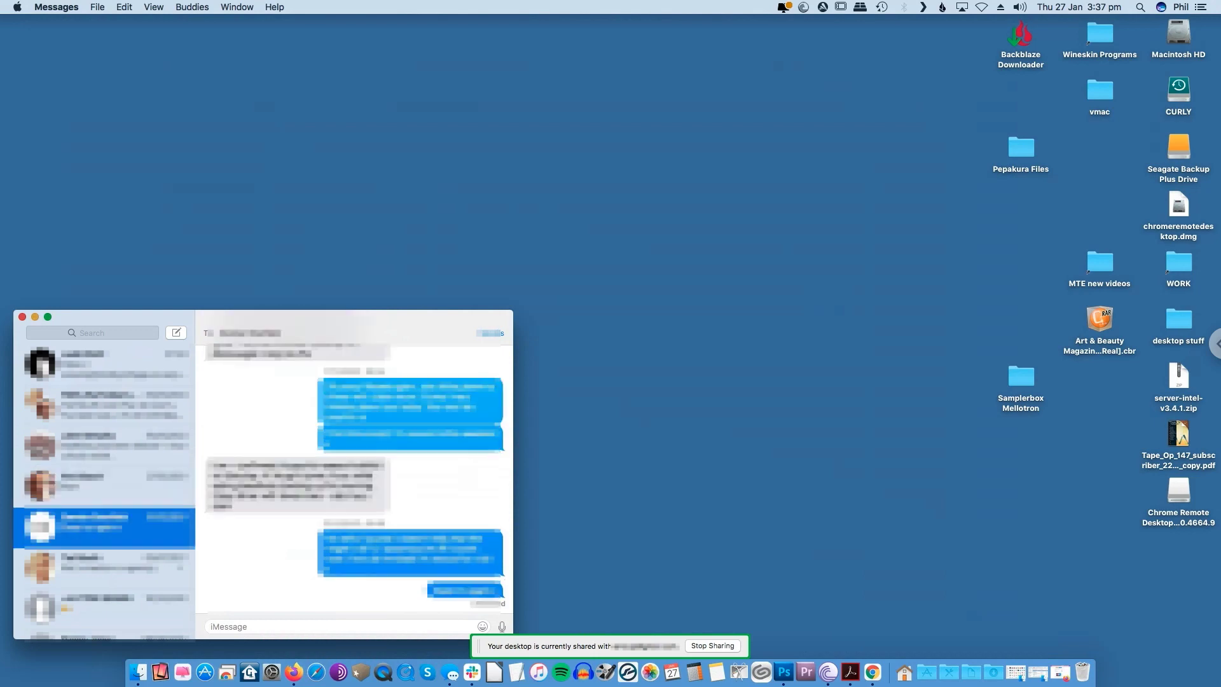
left_click(102, 566)
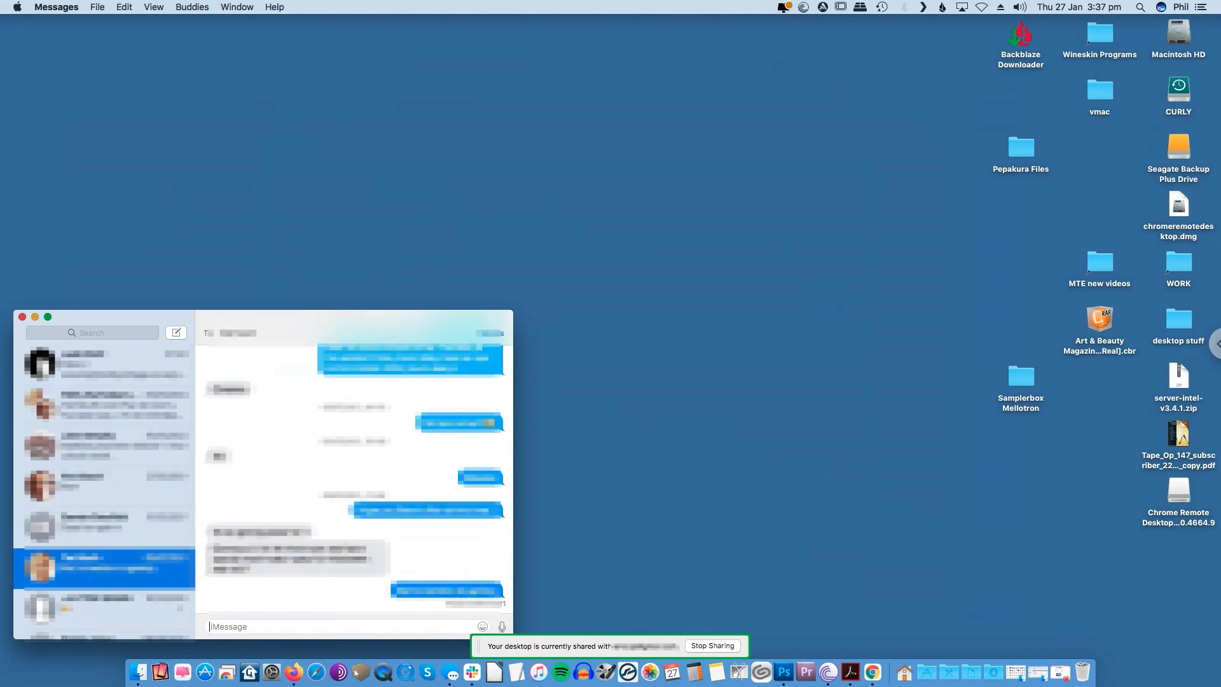